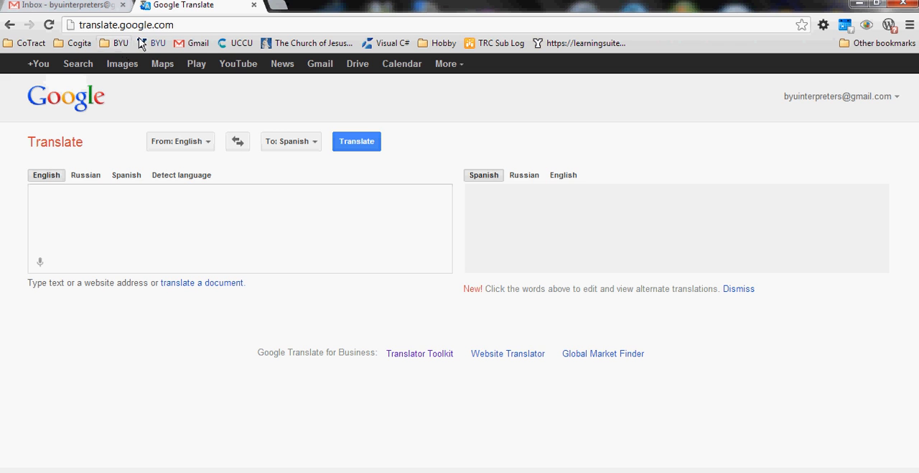
Step: Open the "Historical Document" translation in Google Translator Toolkit
click(299, 229)
click(409, 355)
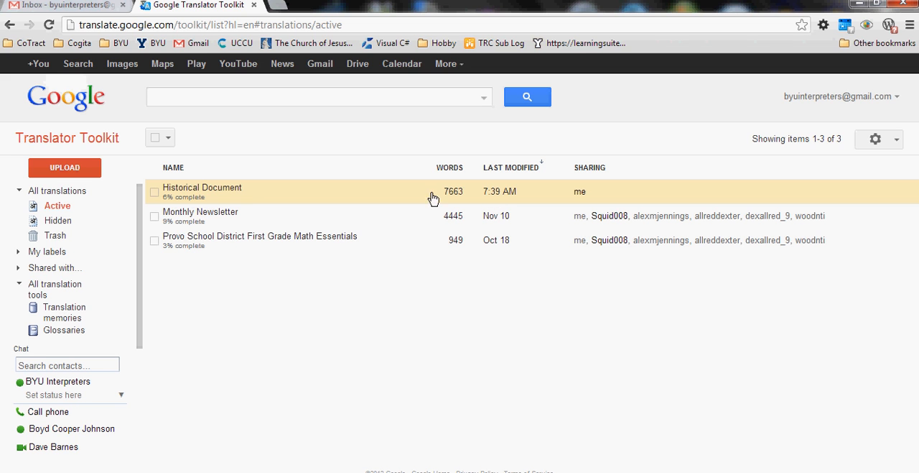
click(248, 190)
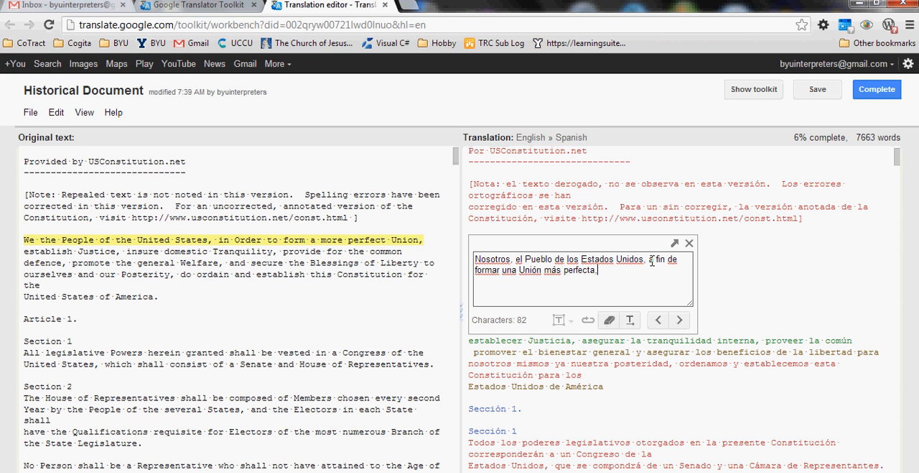
Step: In the translation of "We the People of the United States", replace "a" before "fin" with "con el" and advance to the following segment
double_click(651, 259)
text(con el)
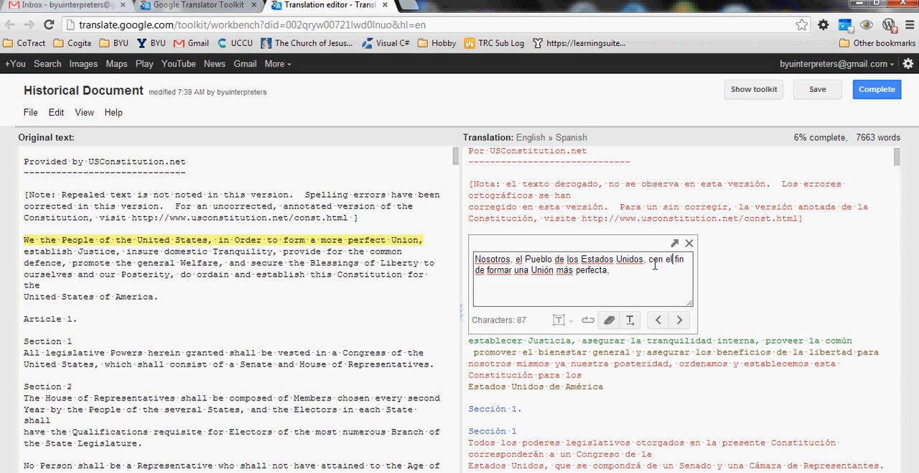
click(679, 324)
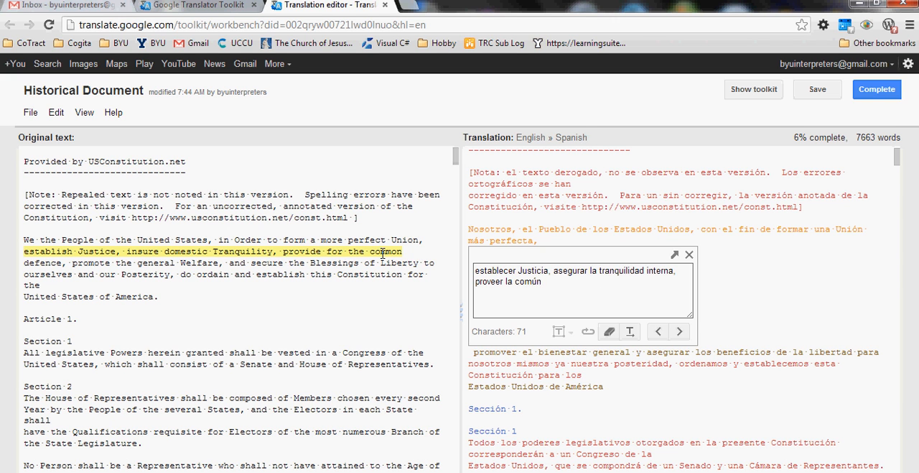
Step: Split the segment "defence, promote the general Welfare, and secure the Blessings of Liberty to" right after "defence,"
click(48, 260)
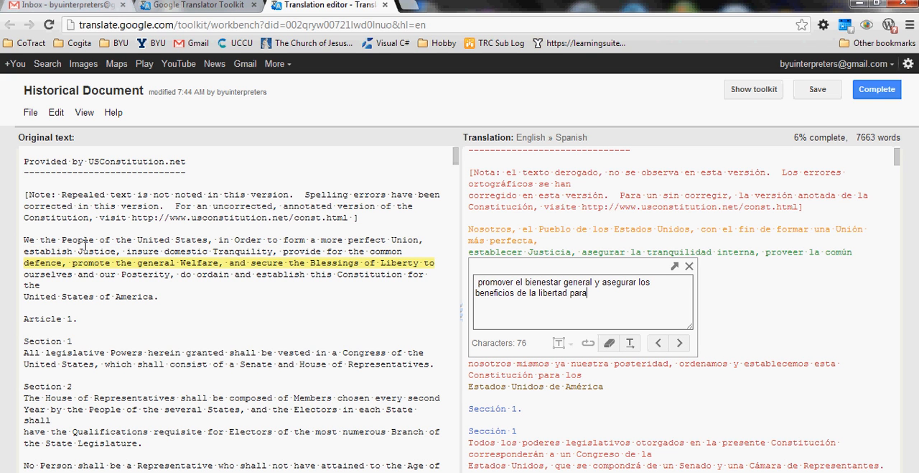
click(56, 113)
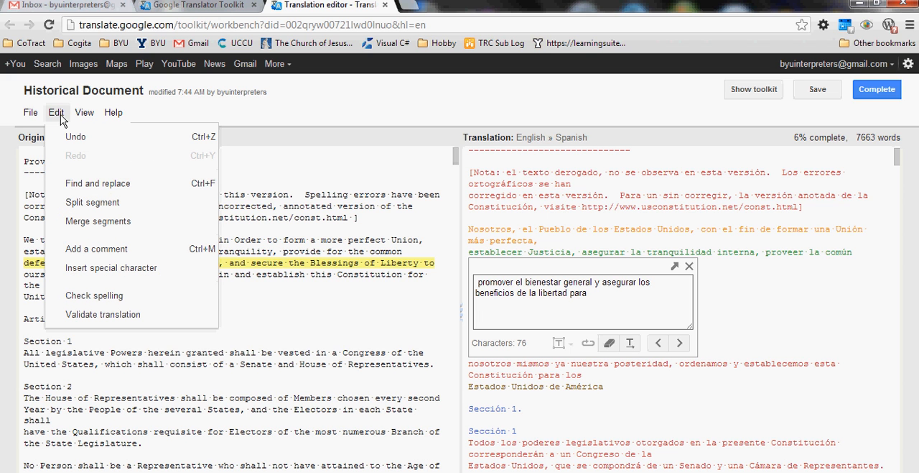
click(74, 203)
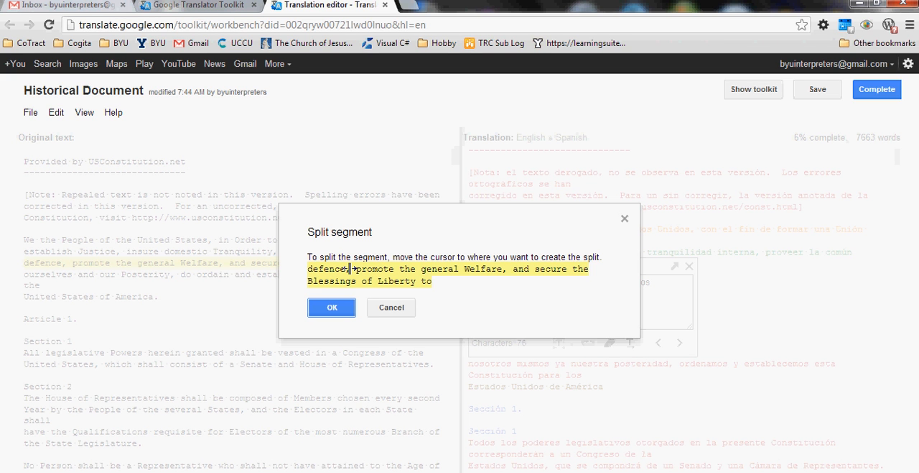
click(355, 267)
click(332, 309)
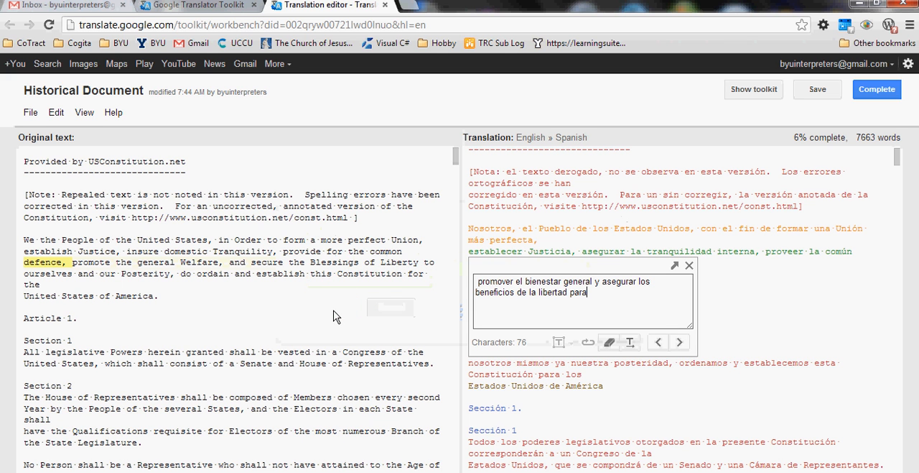
Step: Move the translation "promover el bienestar general y asegurar los beneficios de la libertad para" from the "defence," segment to the "promote the general Welfare" segment
click(77, 264)
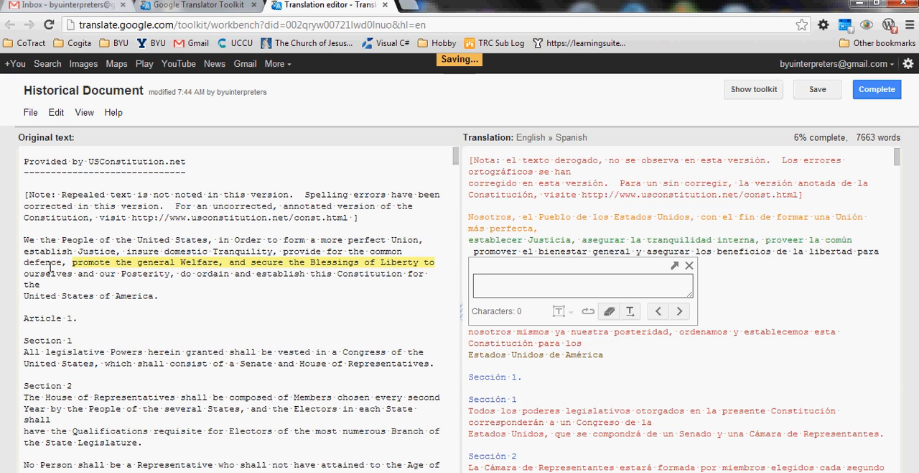
click(49, 265)
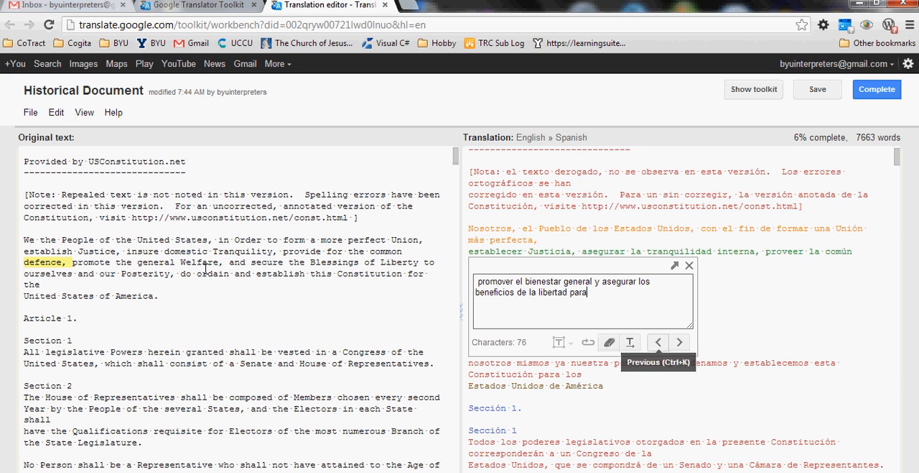
click(100, 262)
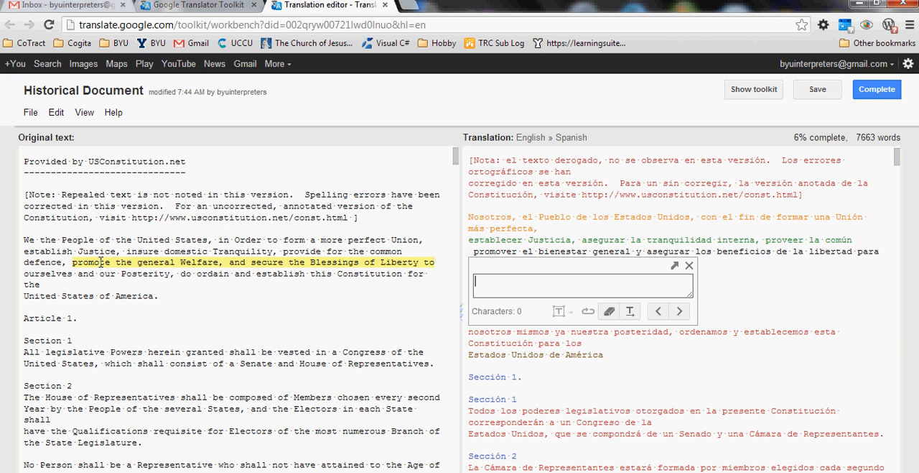
click(36, 262)
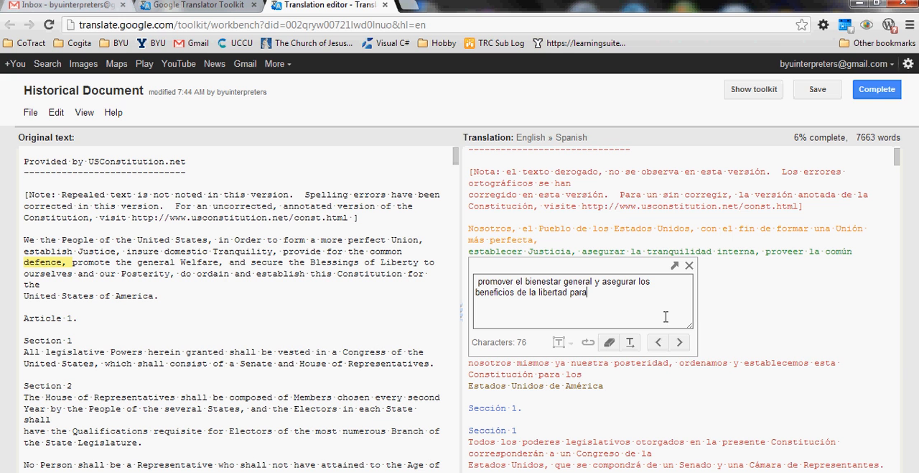
drag(594, 296, 474, 285)
key(ctrl+c)
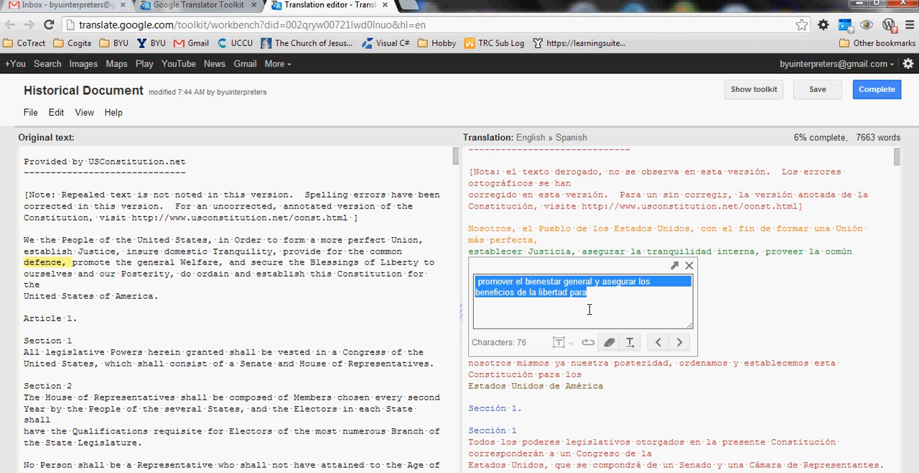
click(609, 343)
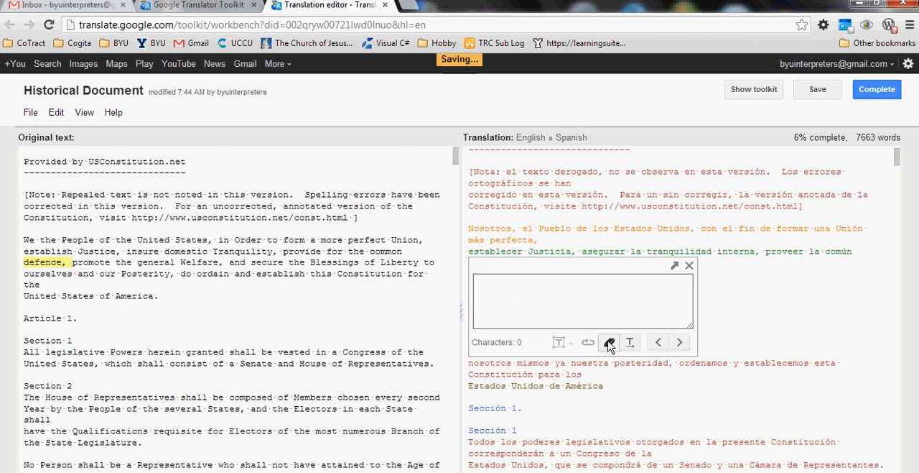
click(679, 342)
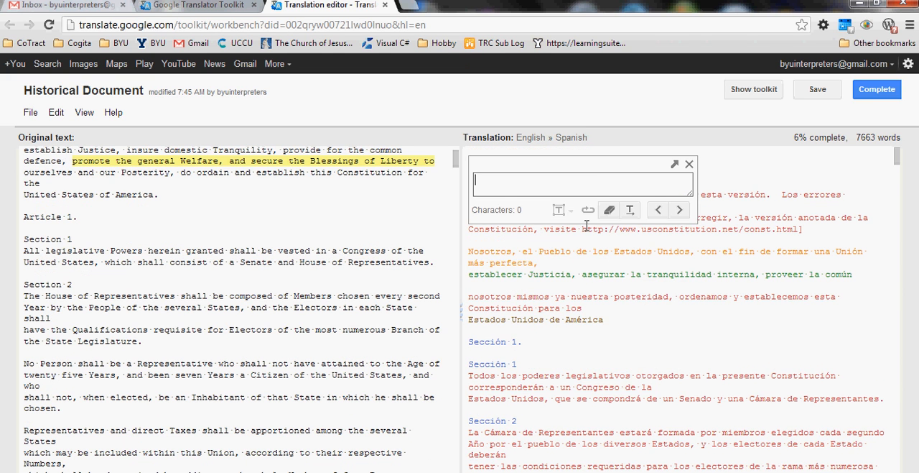
key(ctrl+v)
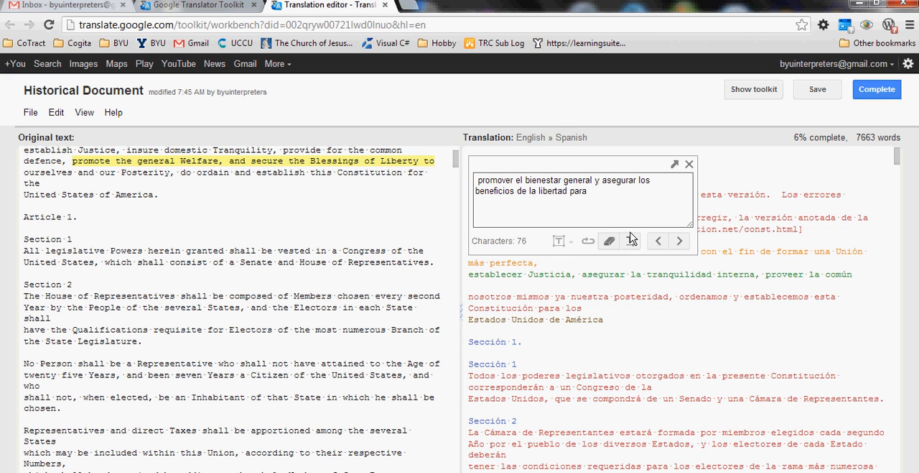
Step: Go back to the segment "establish Justice, insure domestic Tranquility, provide for the common" and split it after "provide"
click(657, 242)
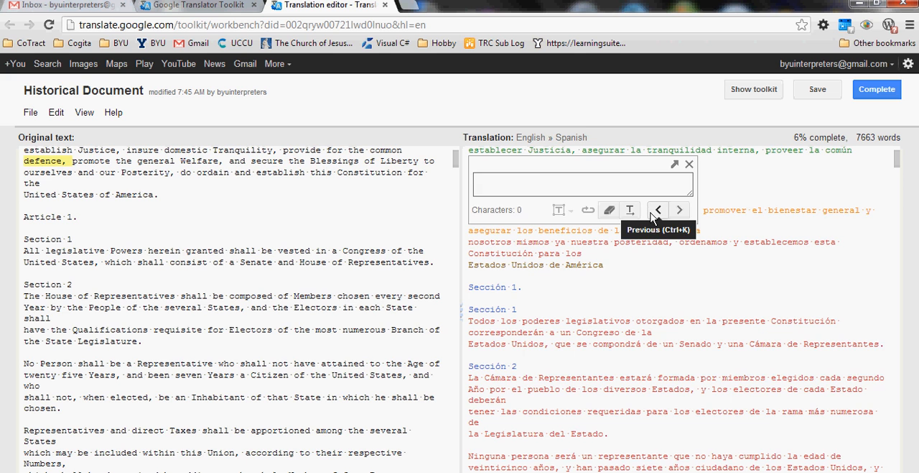
click(657, 210)
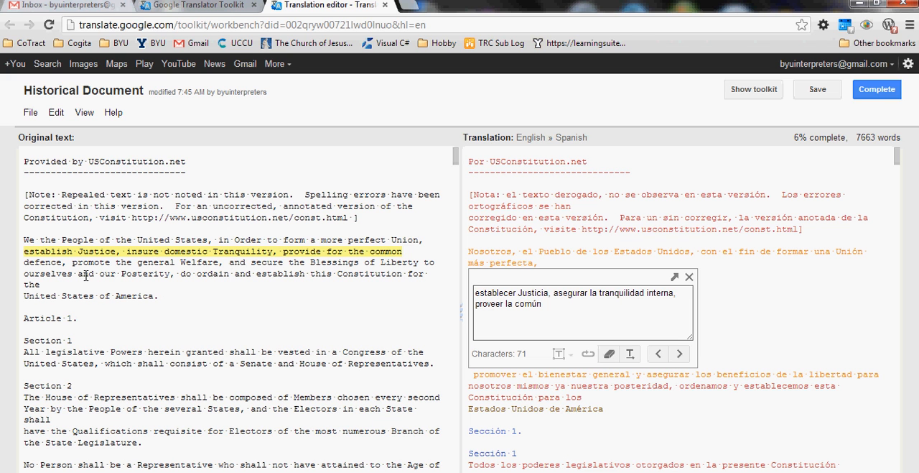
click(59, 113)
click(108, 203)
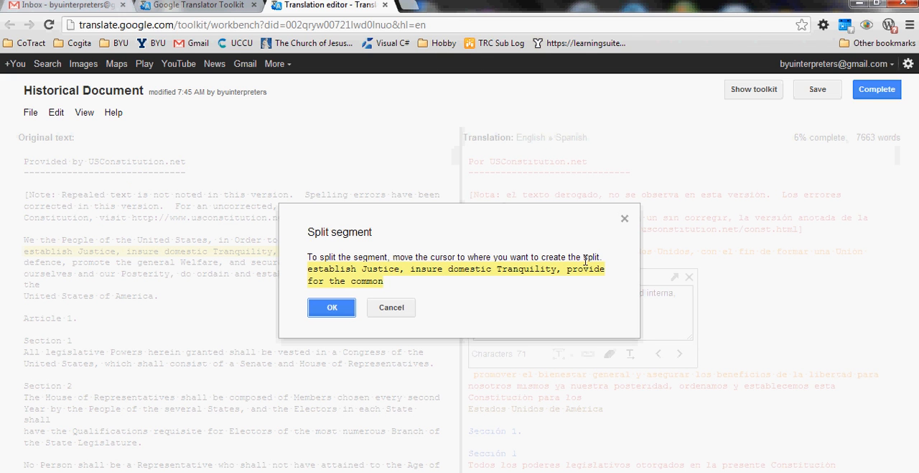
click(605, 269)
click(331, 306)
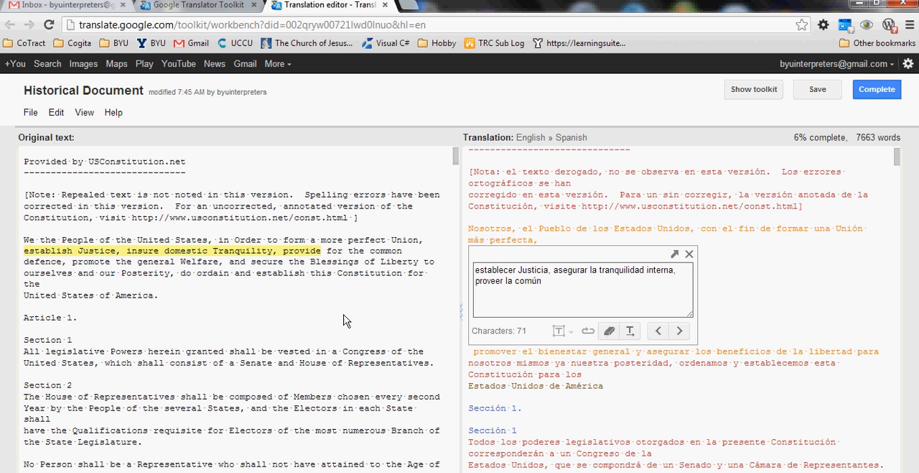
Step: Delete "la común" from the end of the "establish Justice" translation and advance to the "for the common" segment
key(BackSpace)
key(BackSpace)
key(BackSpace)
key(BackSpace)
key(BackSpace)
key(BackSpace)
key(BackSpace)
key(BackSpace)
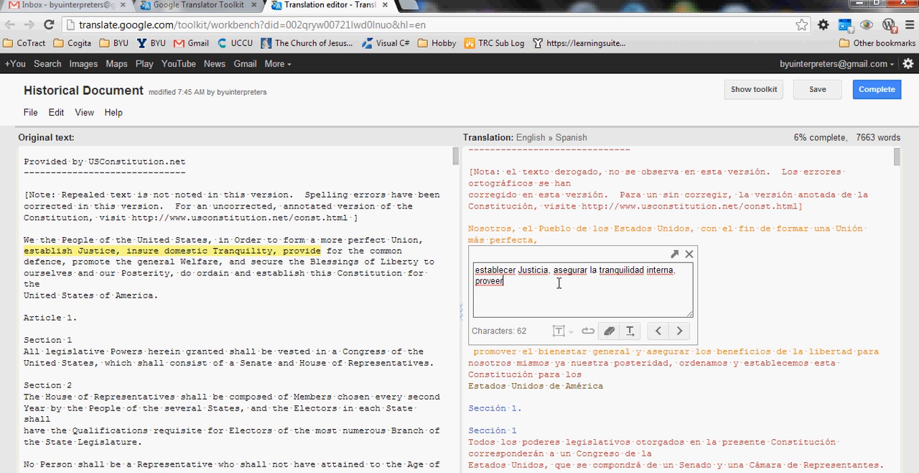
click(678, 331)
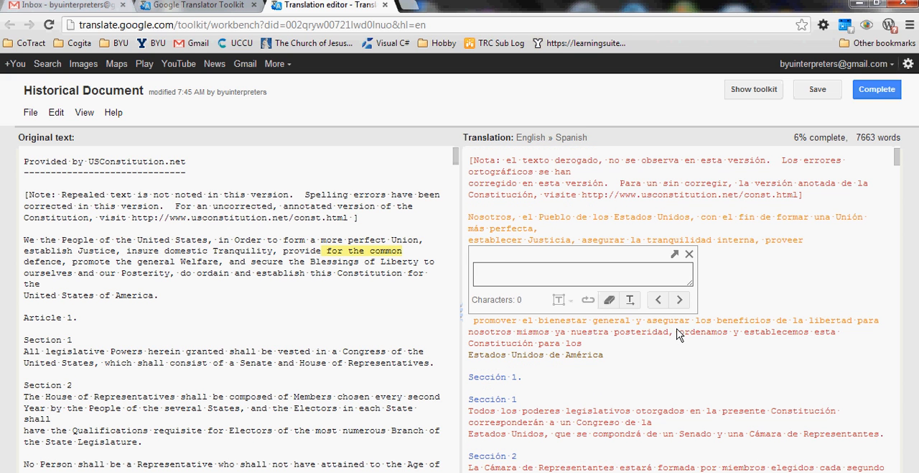
Step: Merge the "for the common" segment with the next segment, "defence,"
key(ctrl+j)
key(ctrl+k)
click(56, 113)
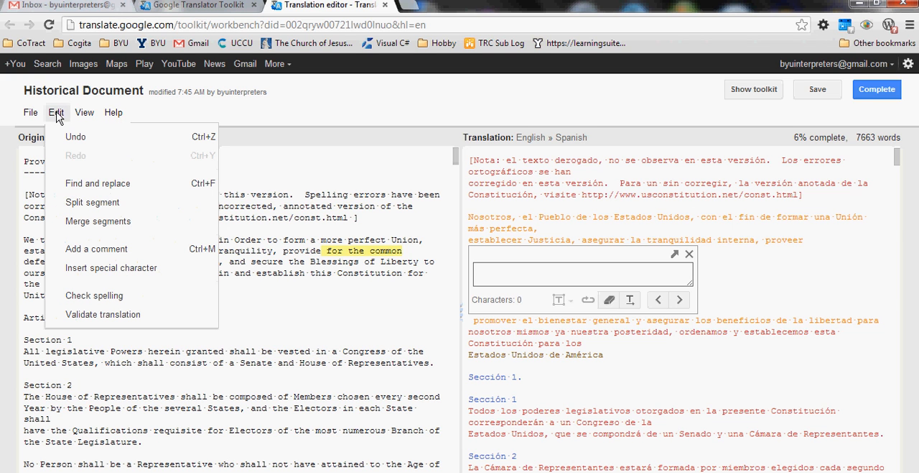
click(97, 224)
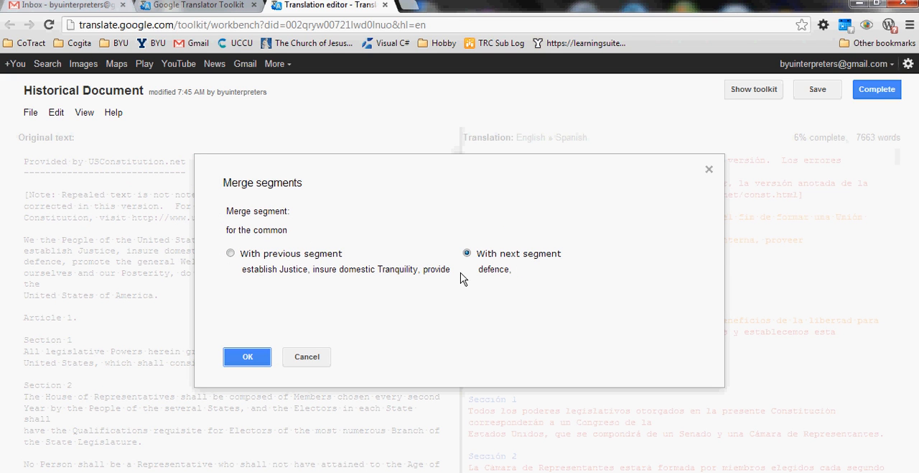
click(242, 360)
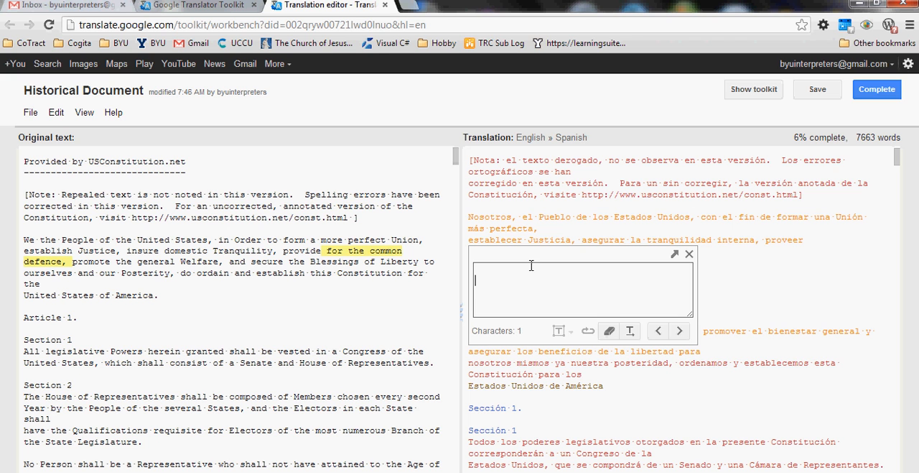
Step: Enter "la defensa común" as the translation of "for the common defence," and advance to the following segment
text(la )
text(defe)
key(BackSpace)
key(BackSpace)
text(fensa común)
click(679, 332)
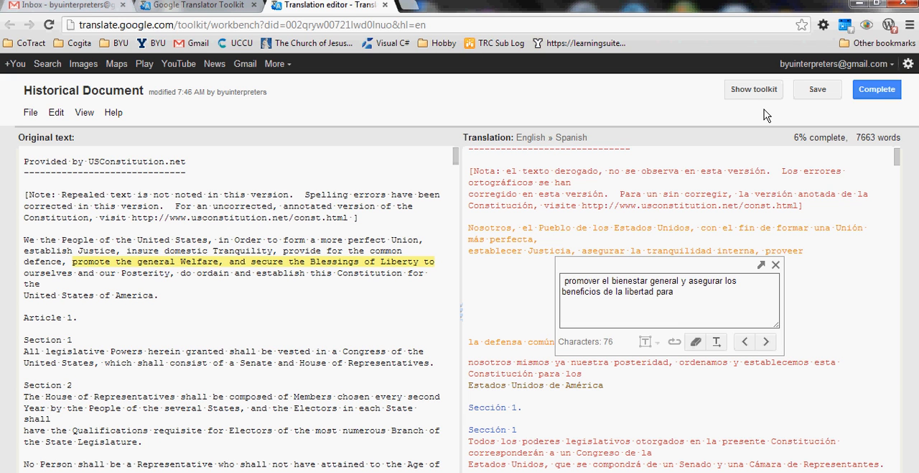
Step: Show the toolkit and review the automatic and custom translation search for the "promote the general Welfare" segment
click(755, 89)
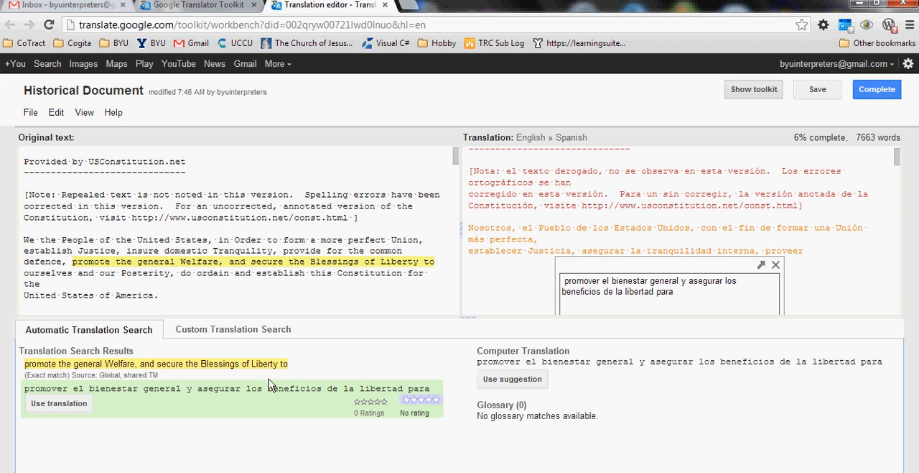
click(275, 331)
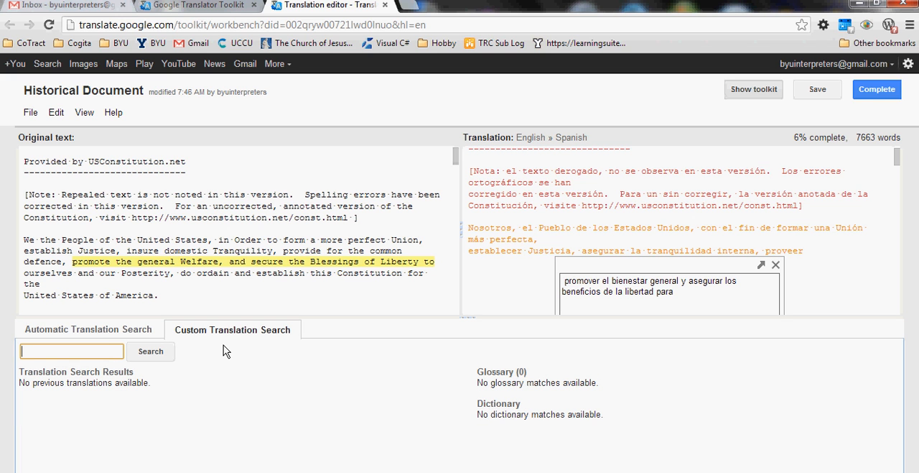
click(117, 334)
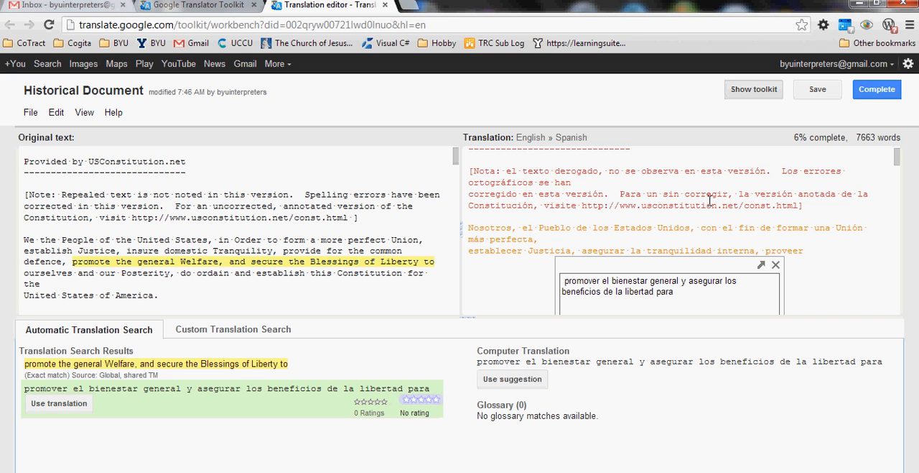
mouse_move(293, 459)
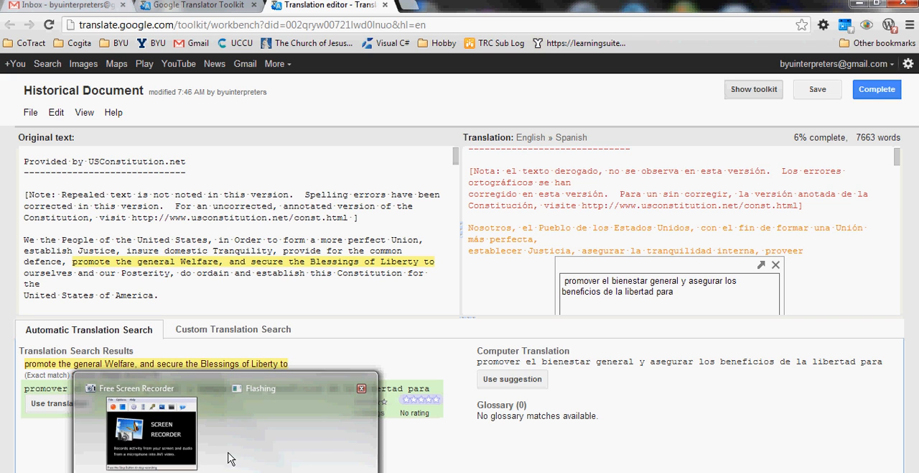
mouse_move(227, 470)
click(154, 437)
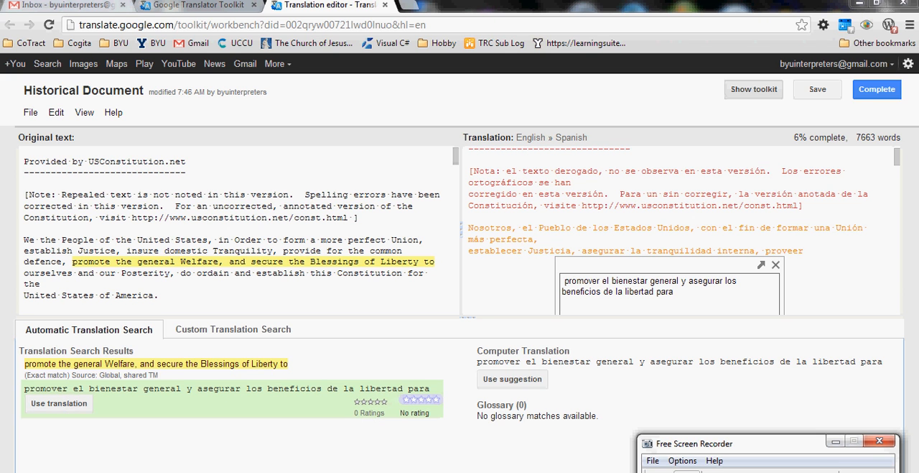